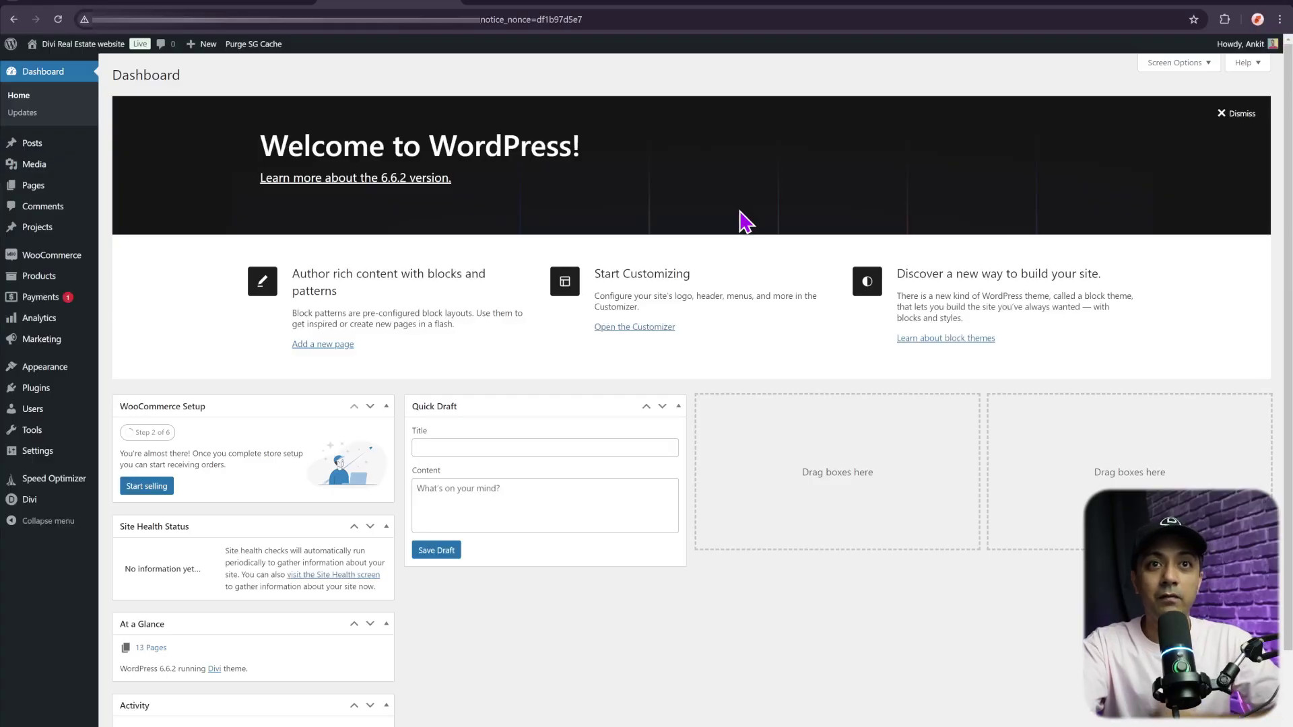
- Glance over the live home page, then come back to the WordPress dashboard
click(571, 2)
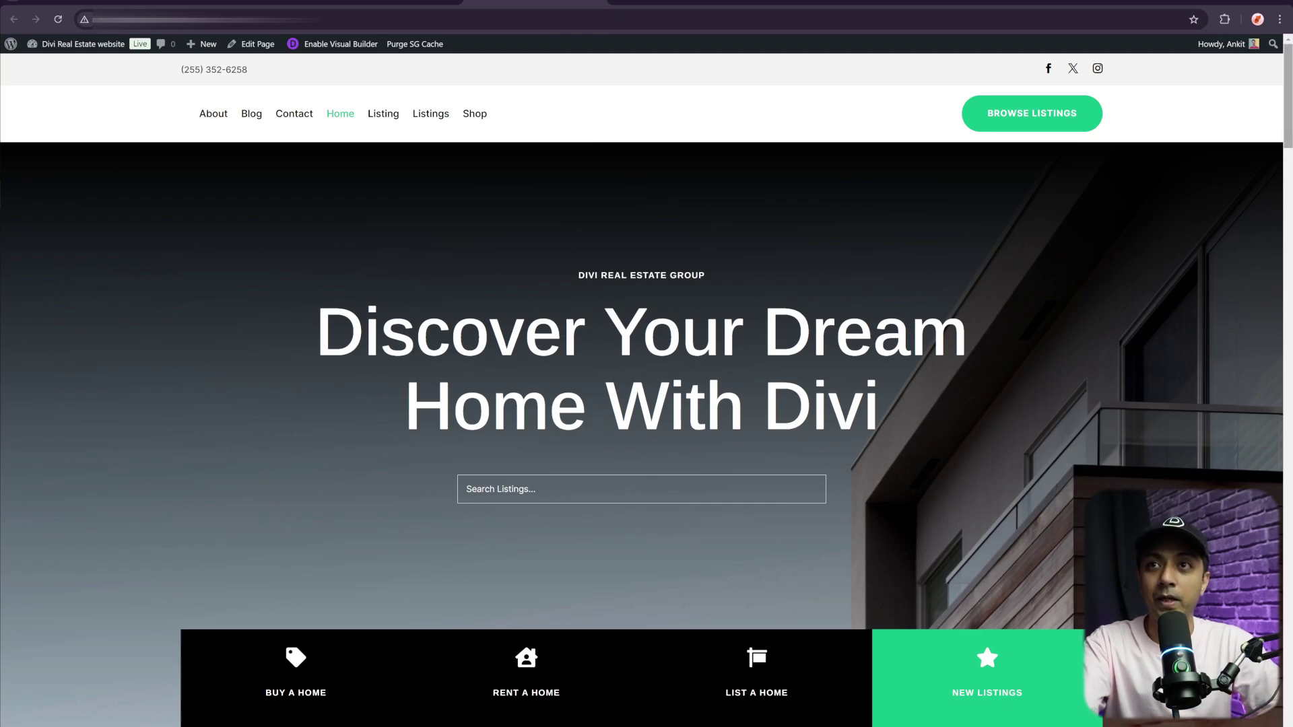
drag(1289, 121, 1289, 360)
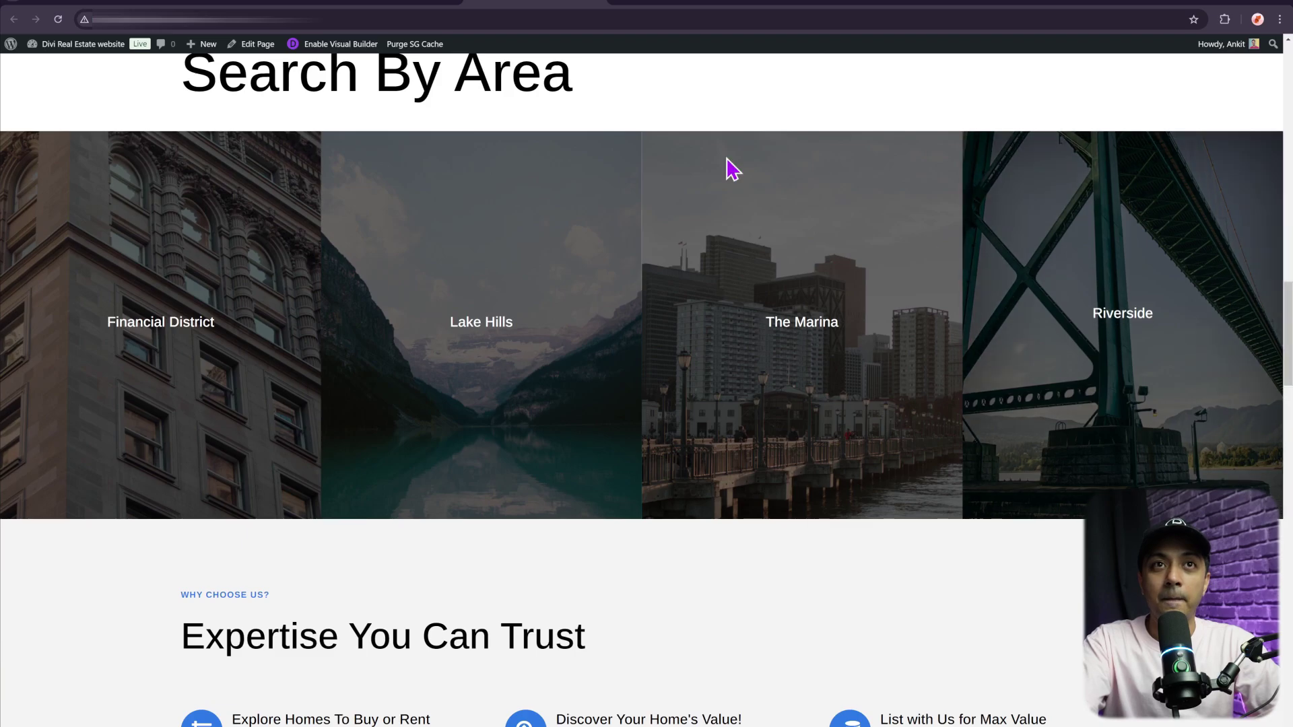
click(404, 2)
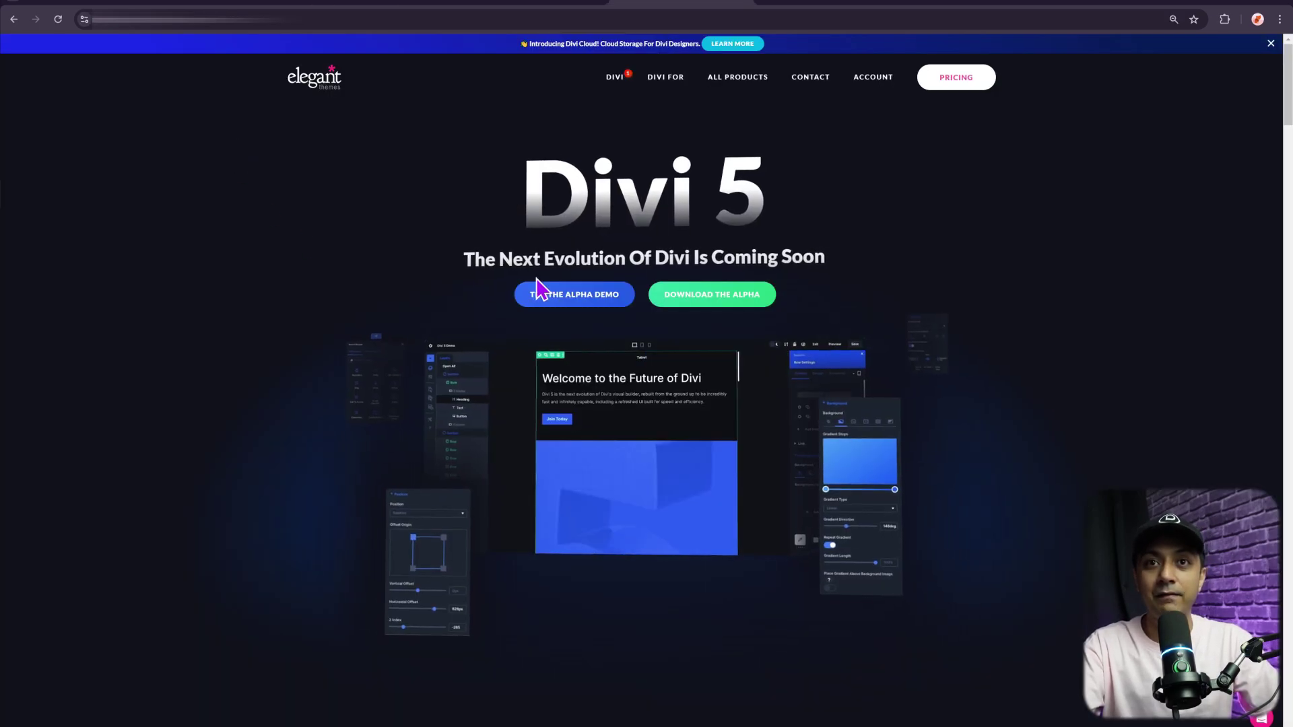
- Download the Divi 5 Alpha theme package from the Members Area and return to the dashboard
click(746, 308)
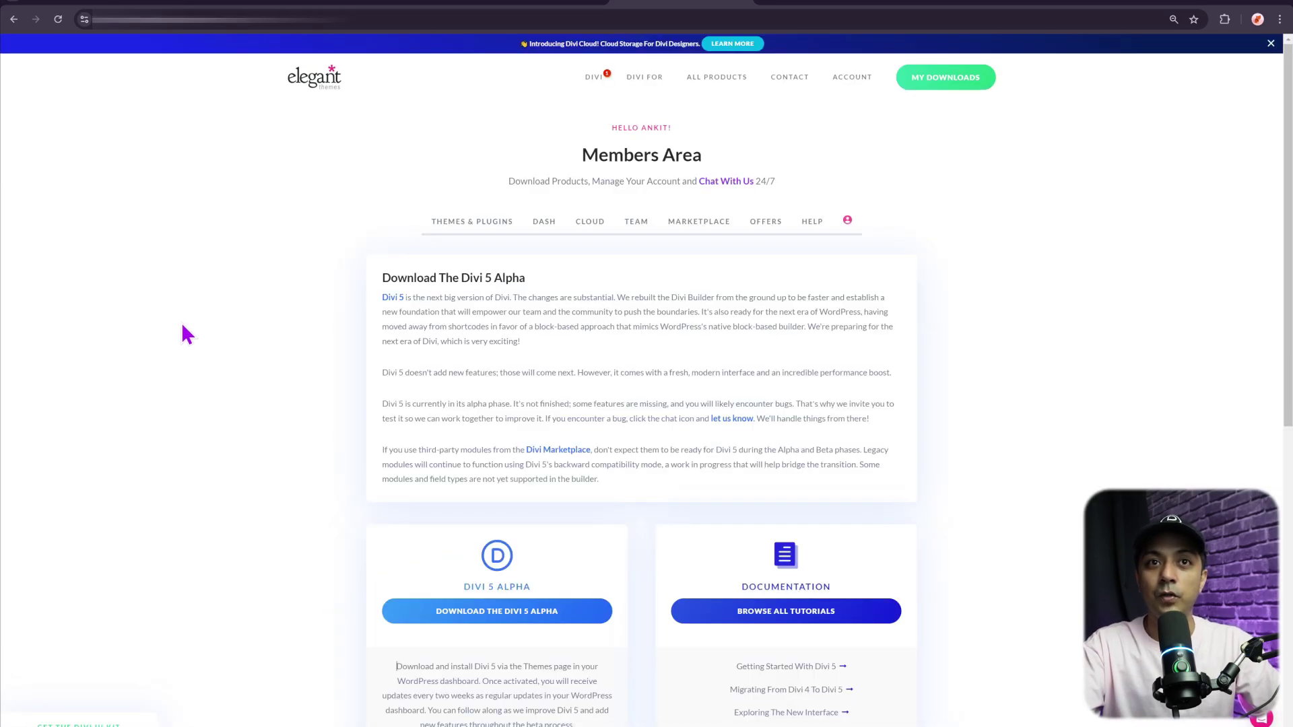
scroll(184, 327, down, 3)
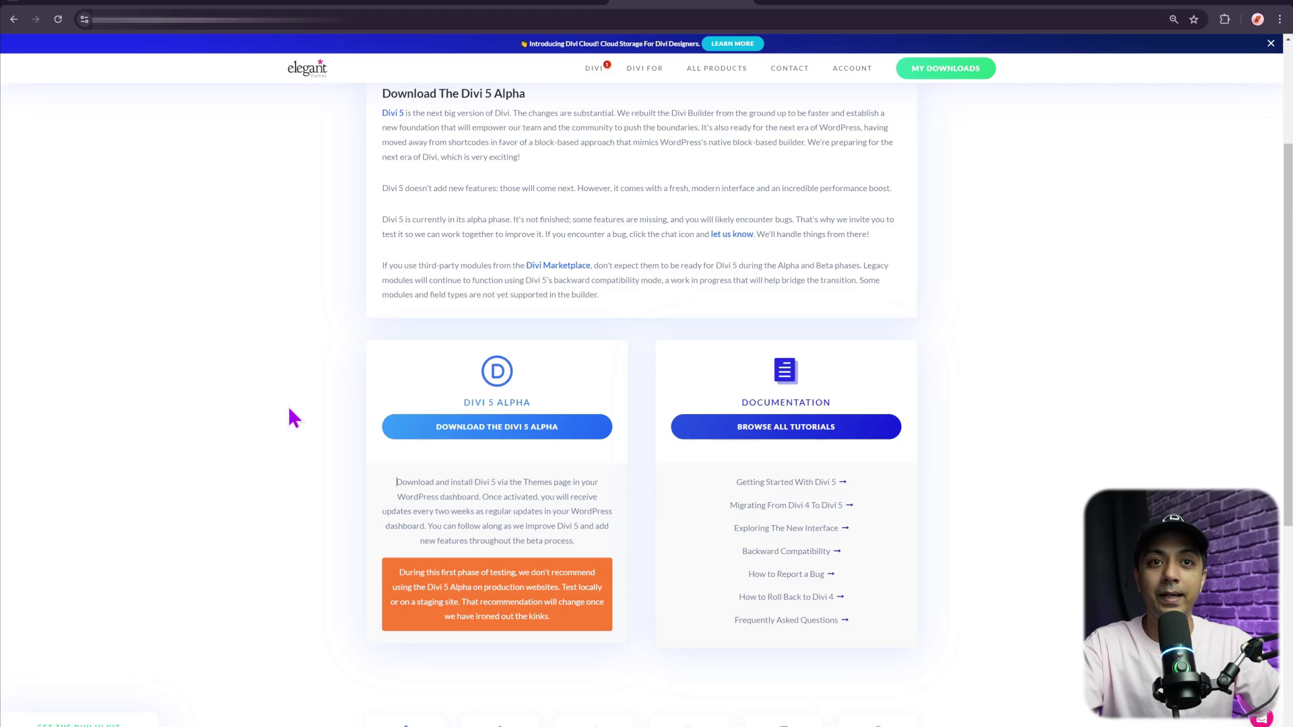
click(532, 438)
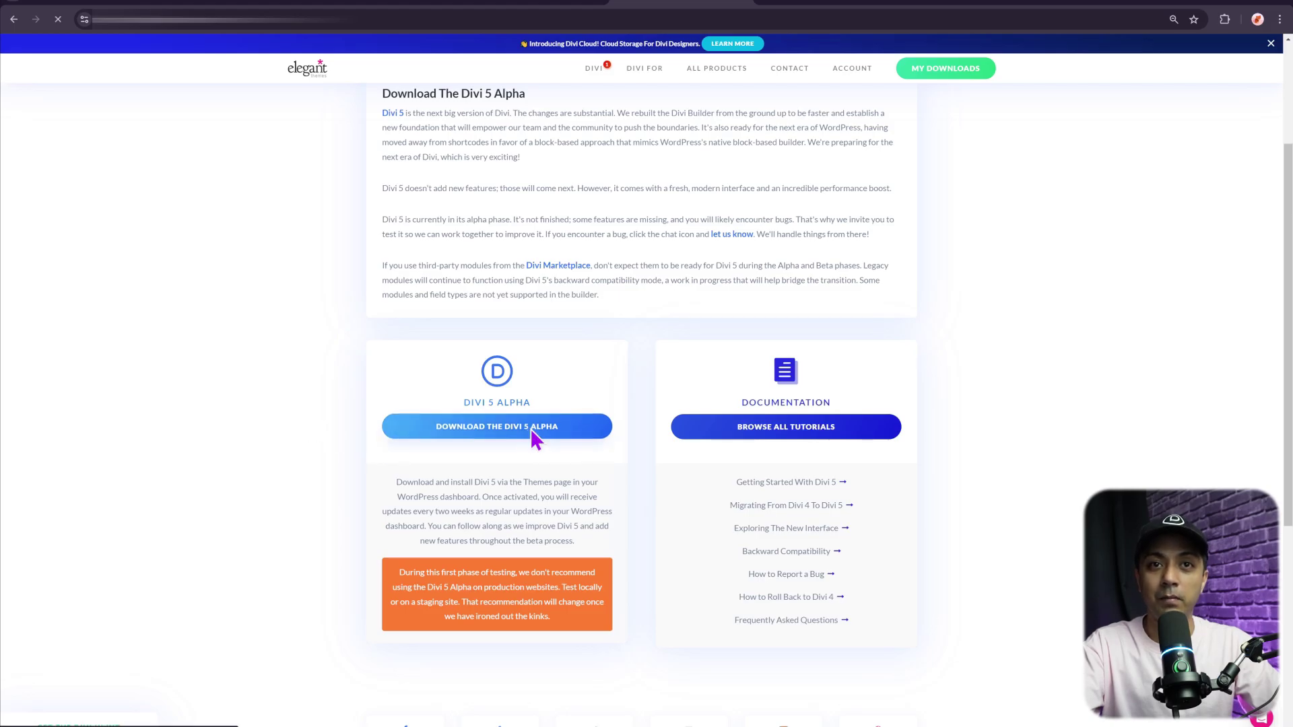
scroll(302, 408, down, 2)
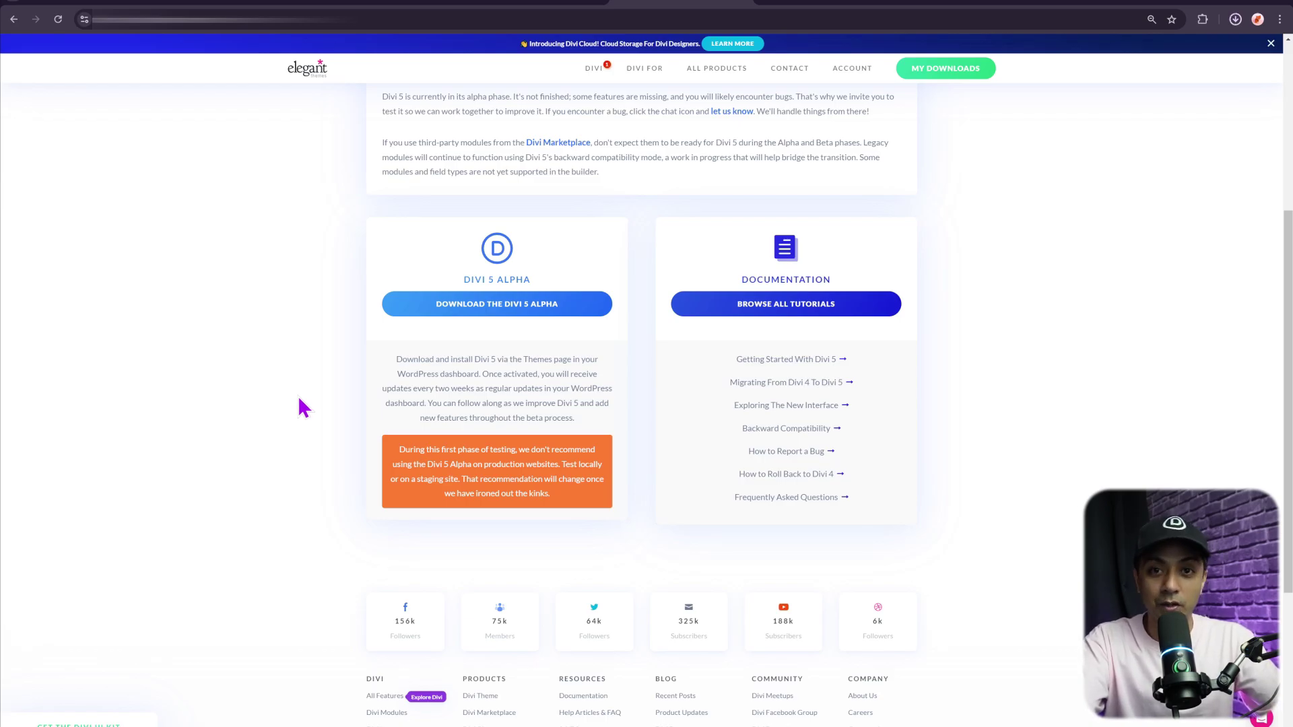
click(498, 7)
click(498, 8)
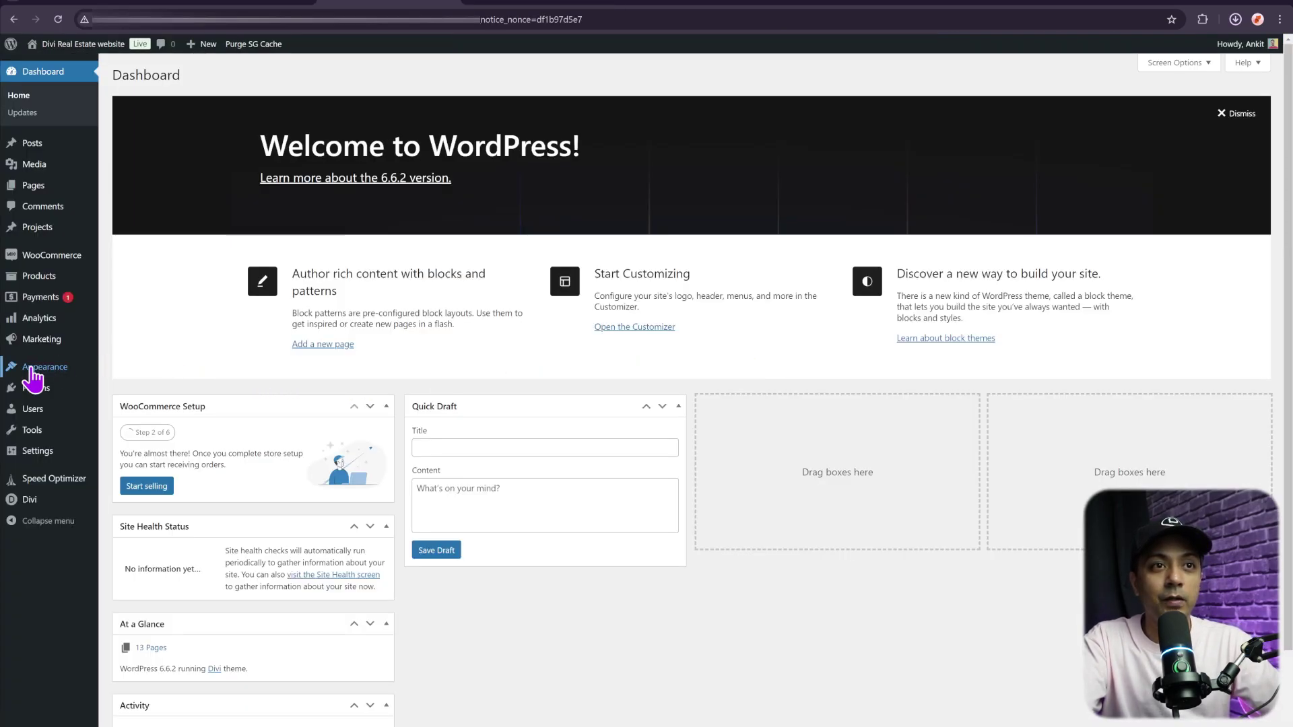
- Upload Divi_5.zip through Appearance > Themes > Upload Theme and install it
mouse_move(30, 369)
click(141, 372)
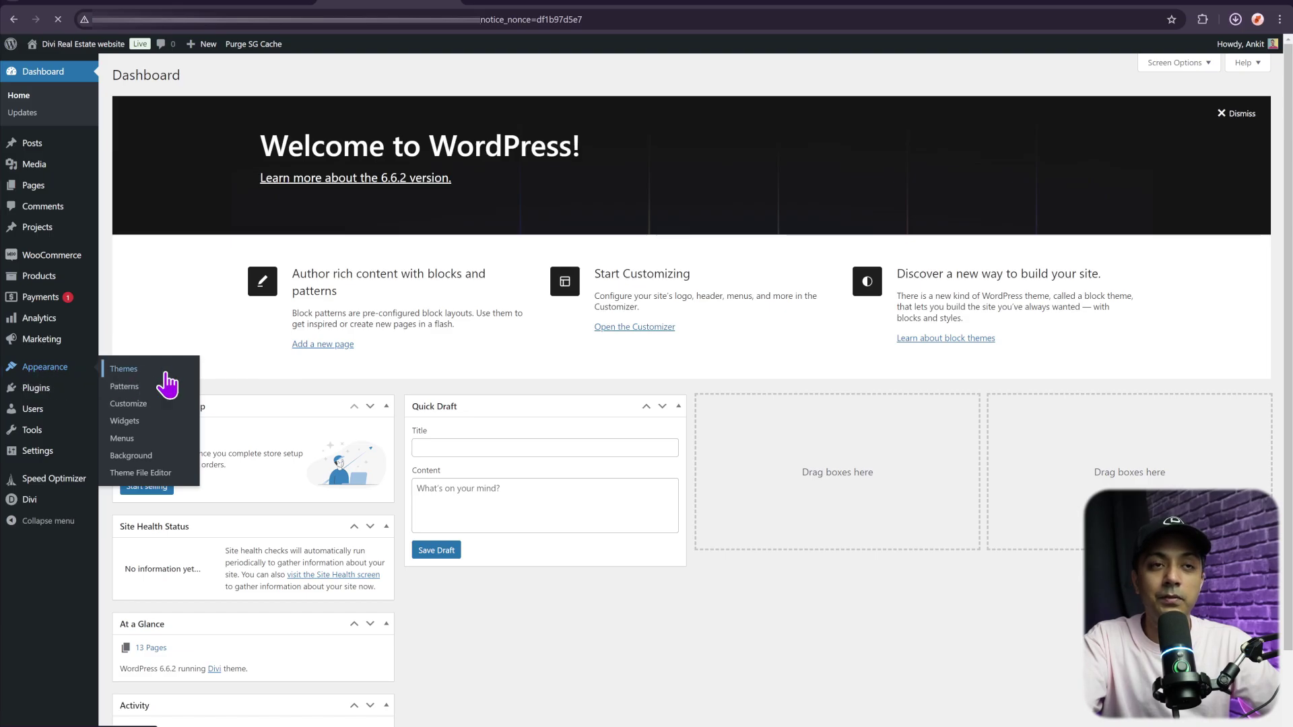
click(236, 80)
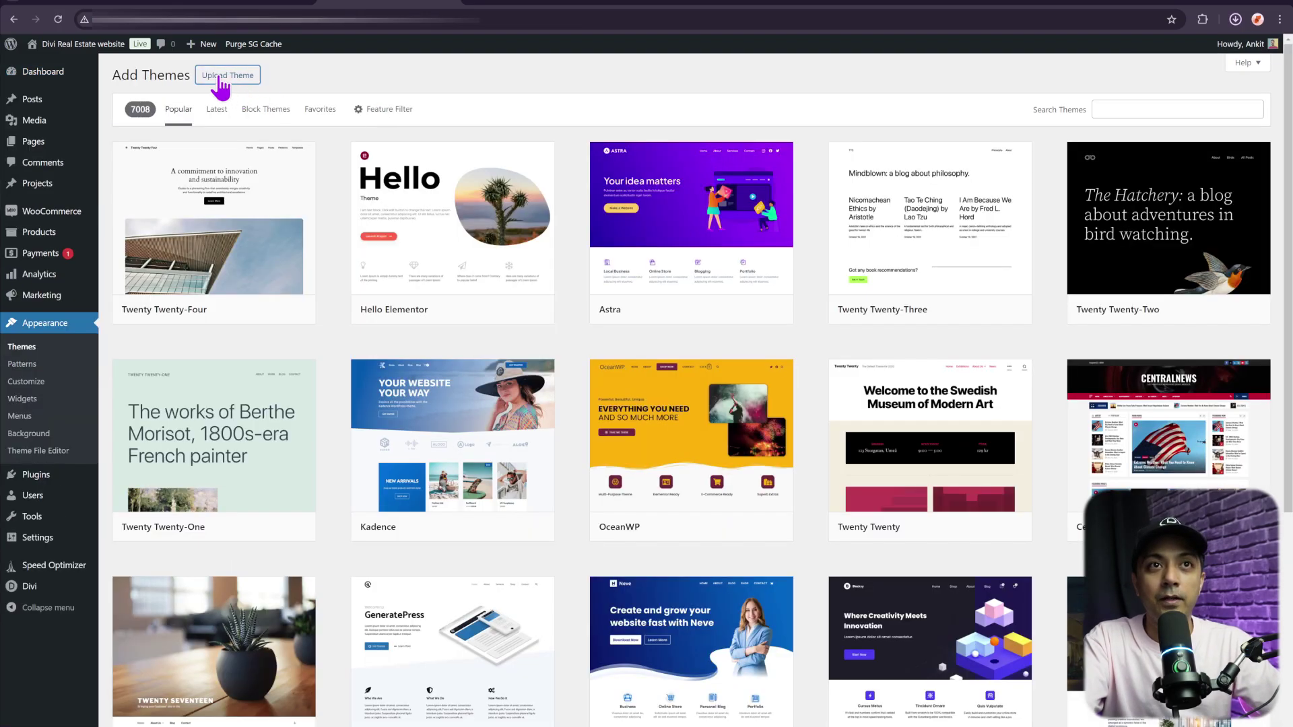
click(222, 77)
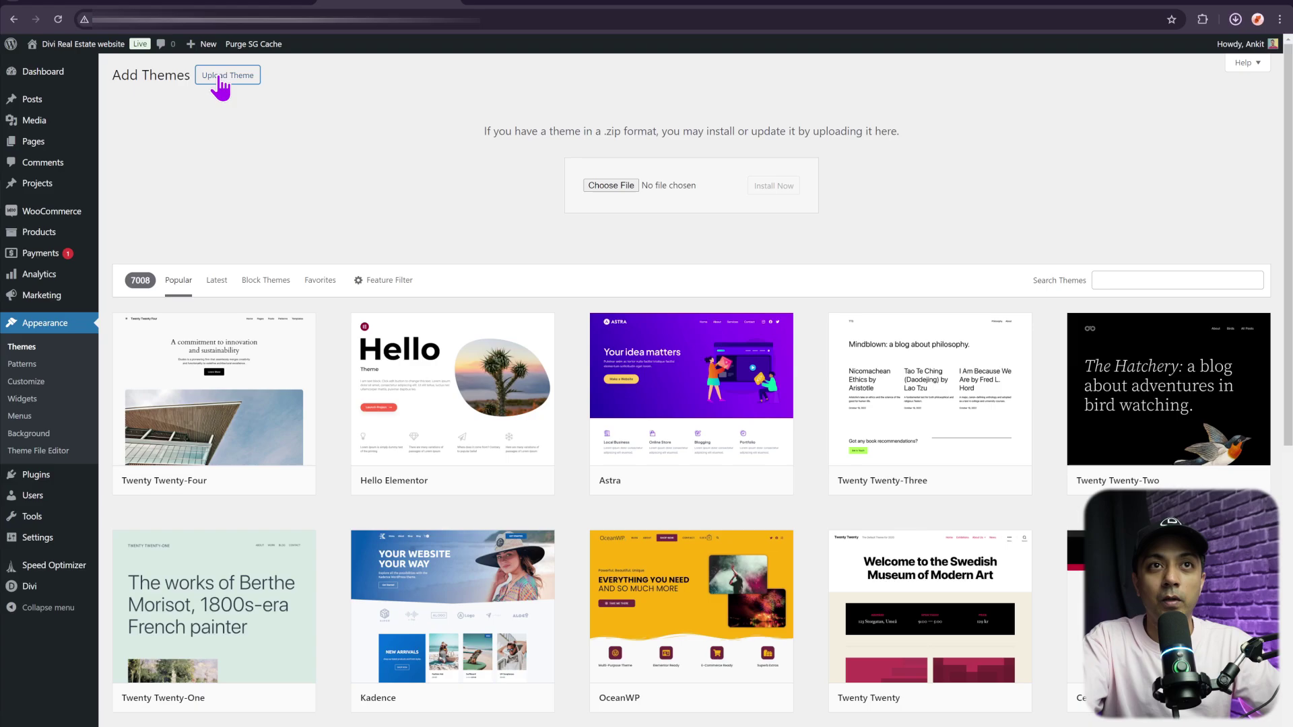
click(1234, 19)
drag(1086, 79, 609, 196)
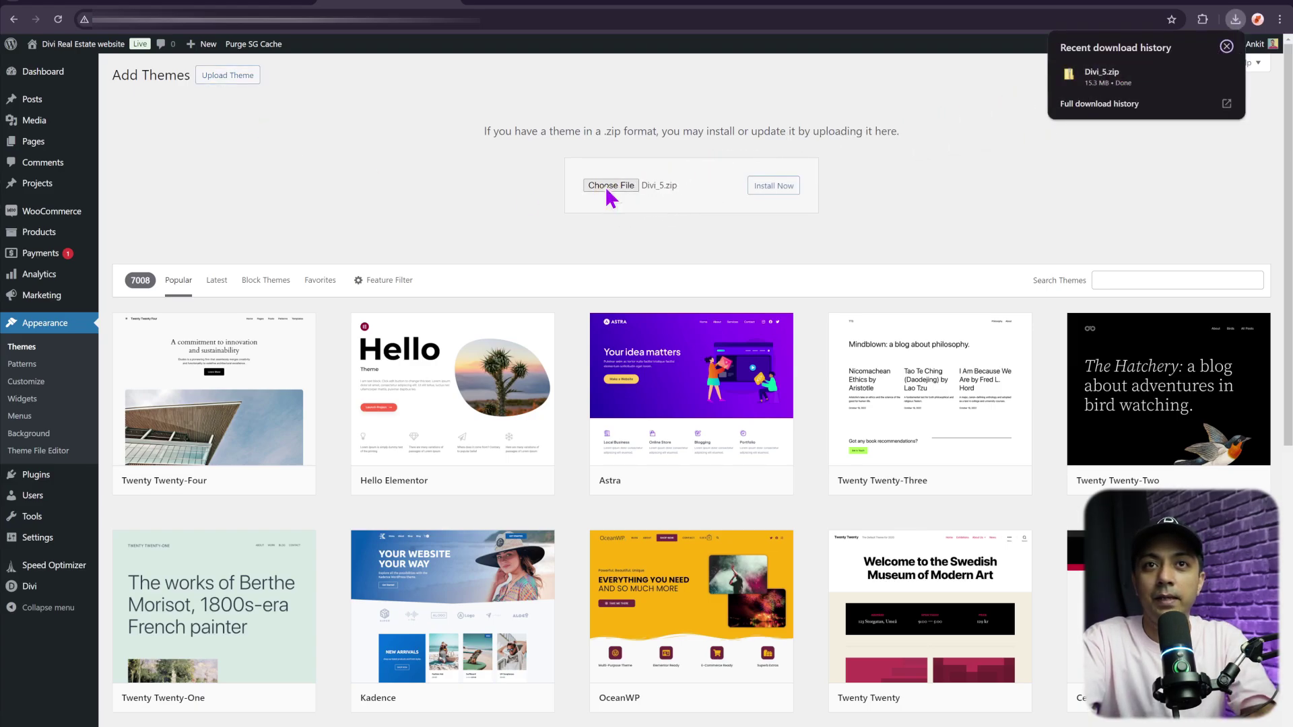
click(808, 197)
click(773, 185)
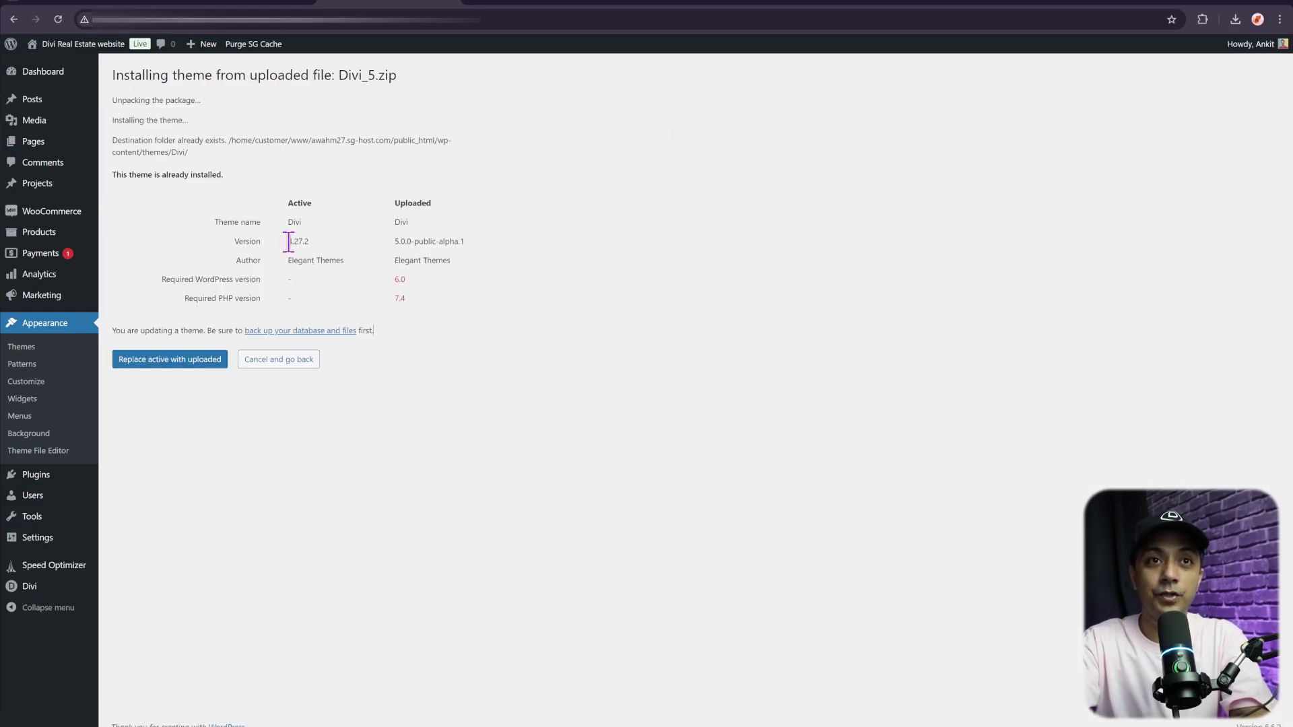
- Replace active Divi 4.27.2 with 5.0.0-public-alpha.1 and confirm the new version under Themes
drag(288, 241, 303, 241)
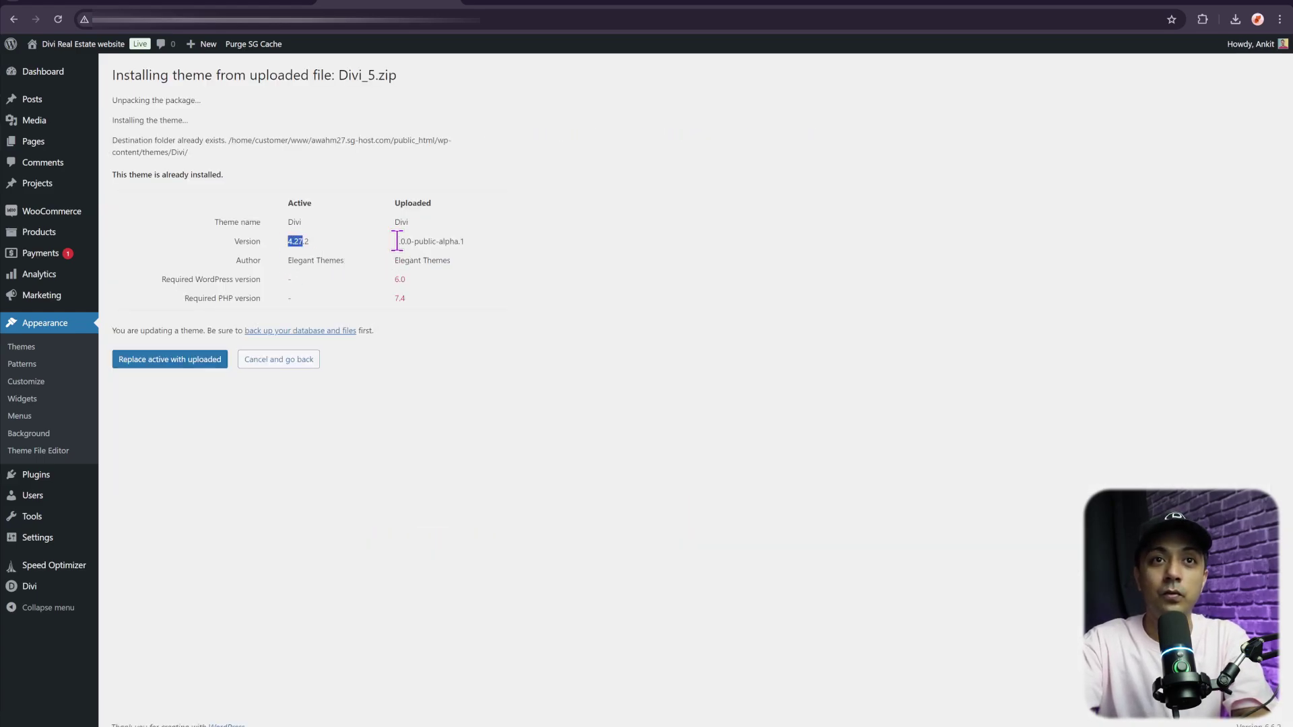
drag(396, 241, 471, 249)
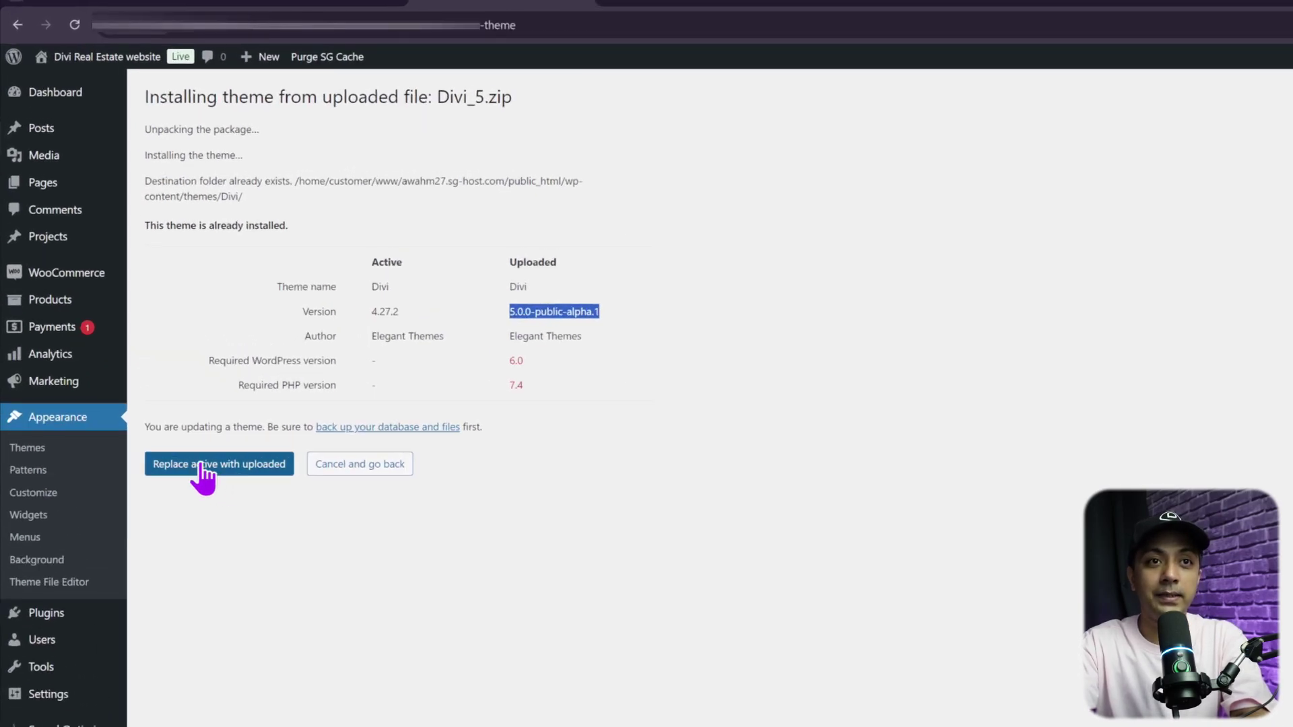
click(201, 465)
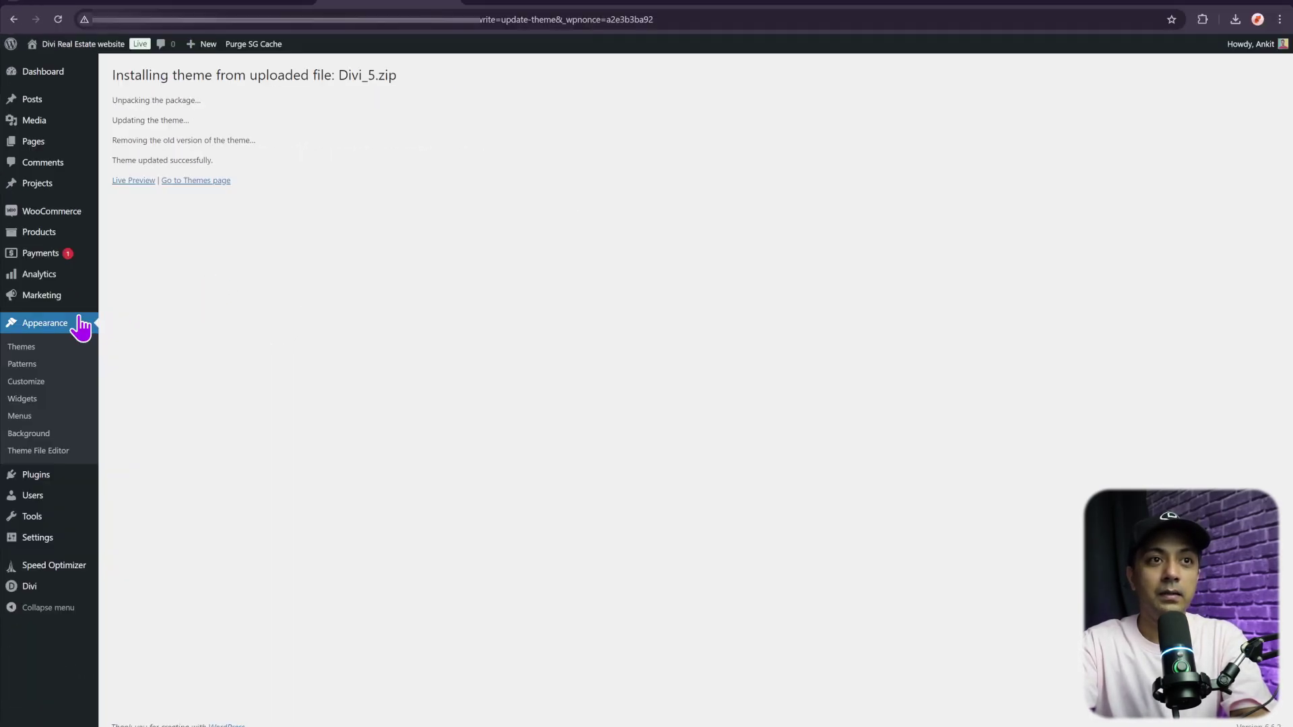
click(33, 348)
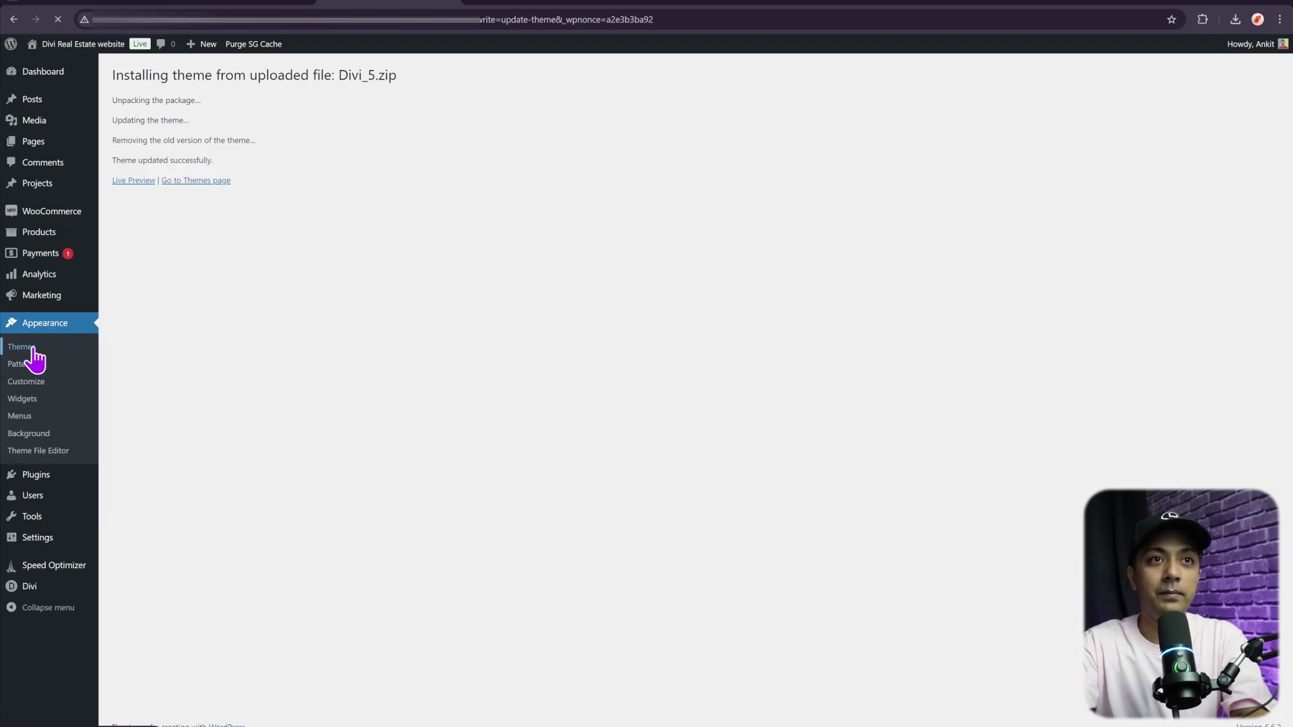
drag(799, 156, 890, 156)
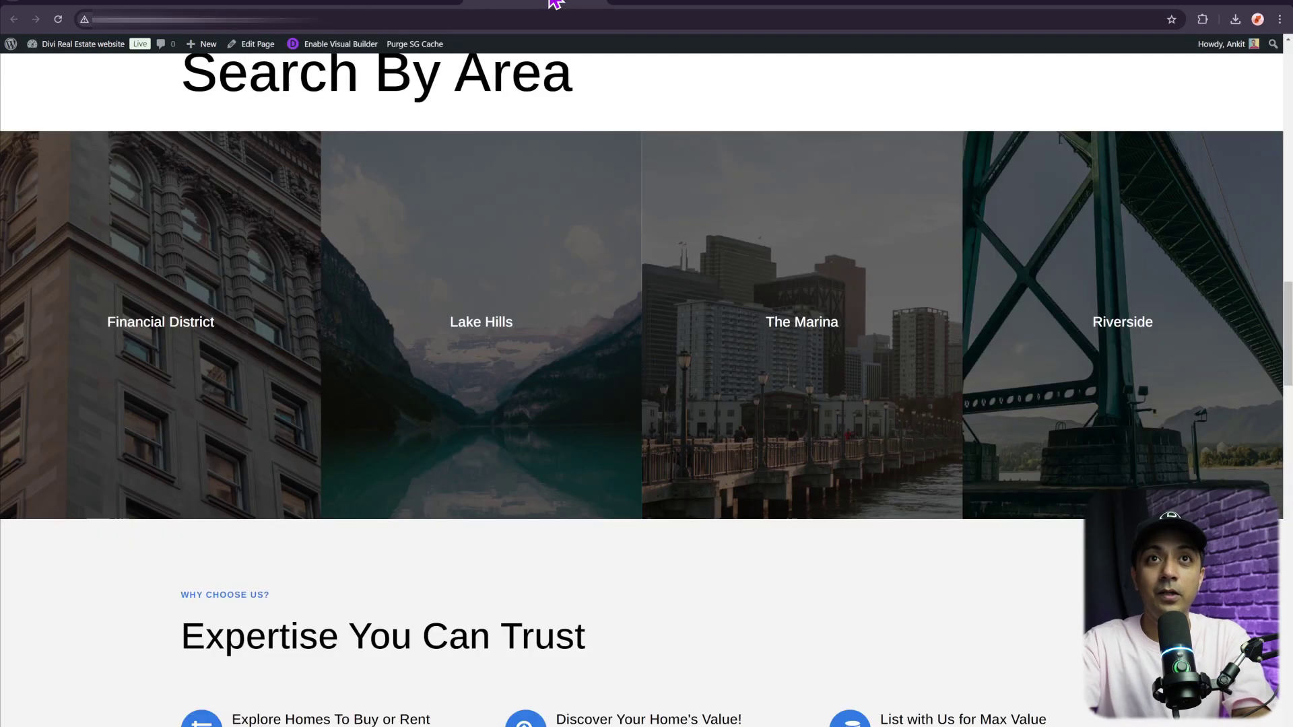
- Reload the live home page and check its Divi 5 compatibility badge
click(58, 19)
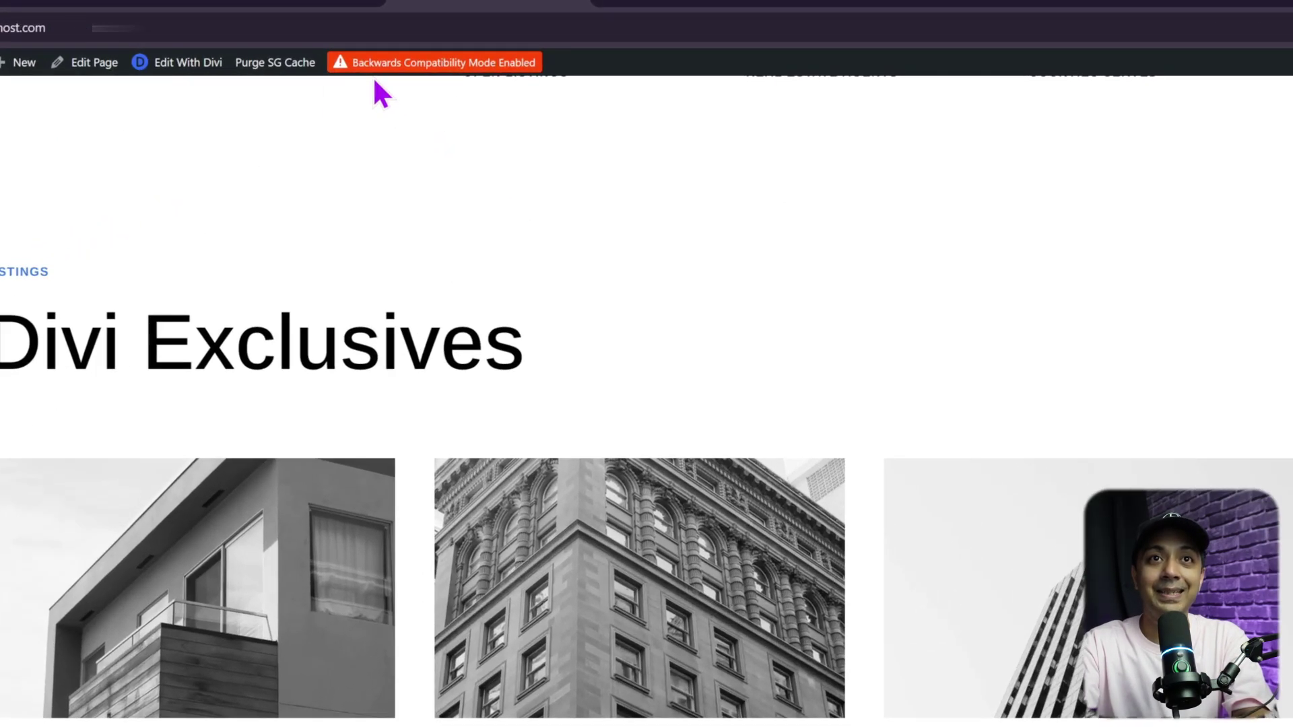
mouse_move(460, 51)
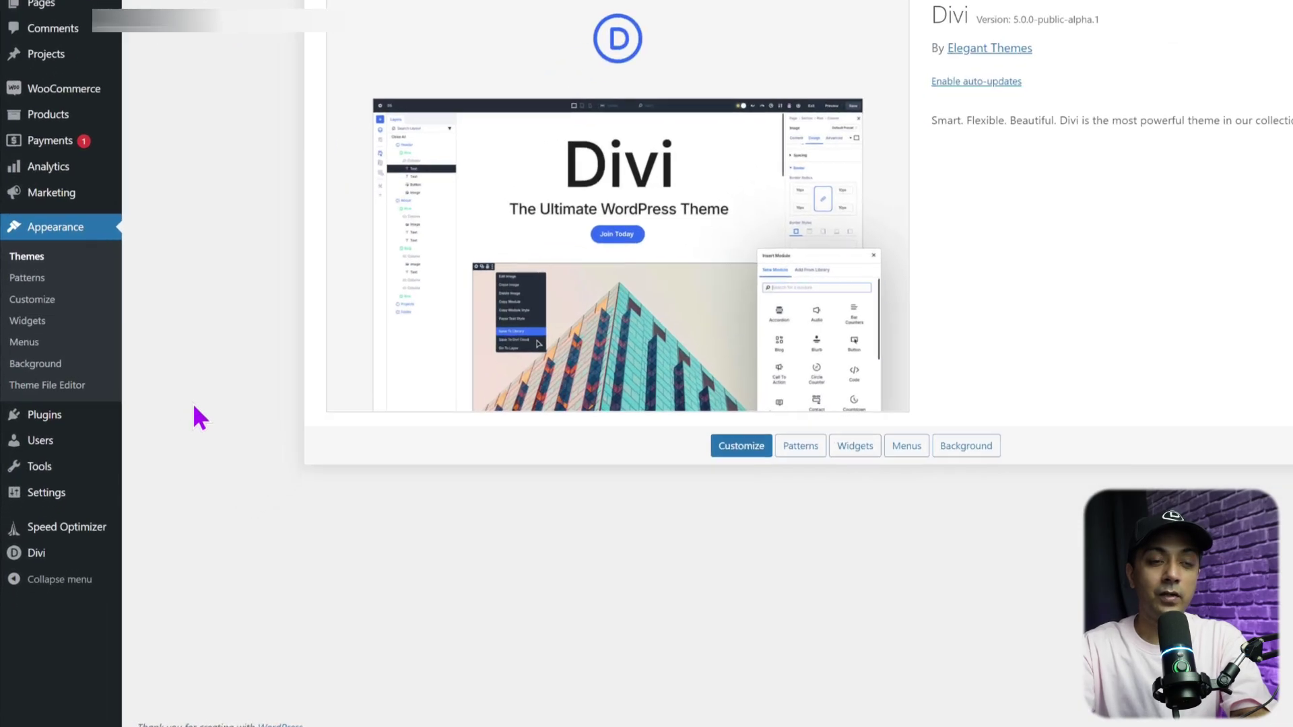
- Open Divi 5 Migrator from the Divi admin menu
mouse_move(30, 558)
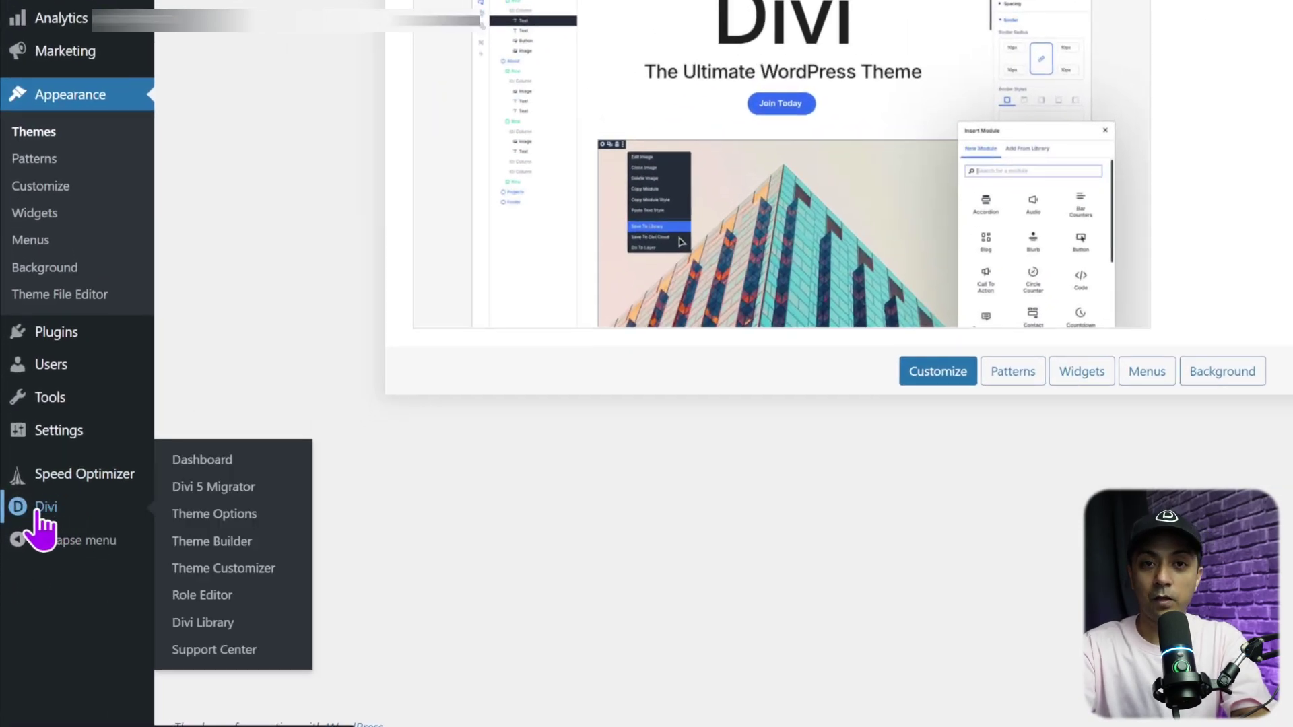
click(204, 490)
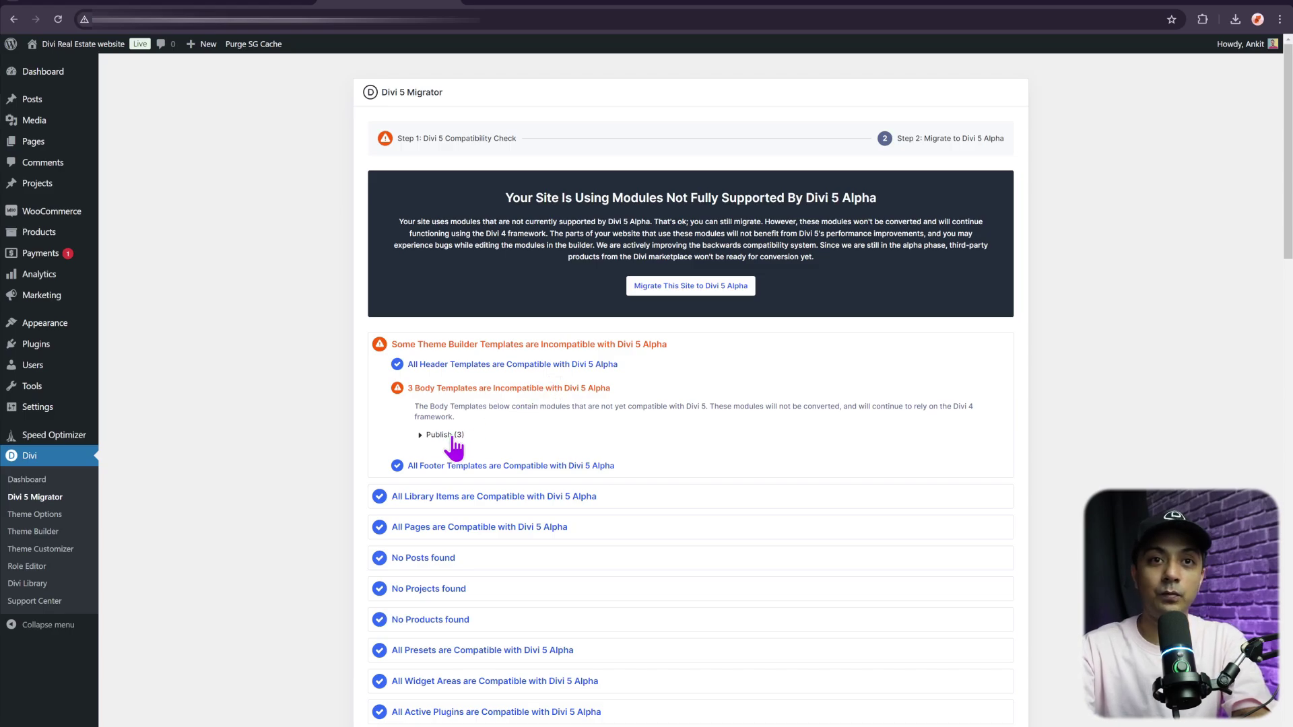
- Expand the three incompatible published Body Templates and scroll through the compatibility report
click(421, 437)
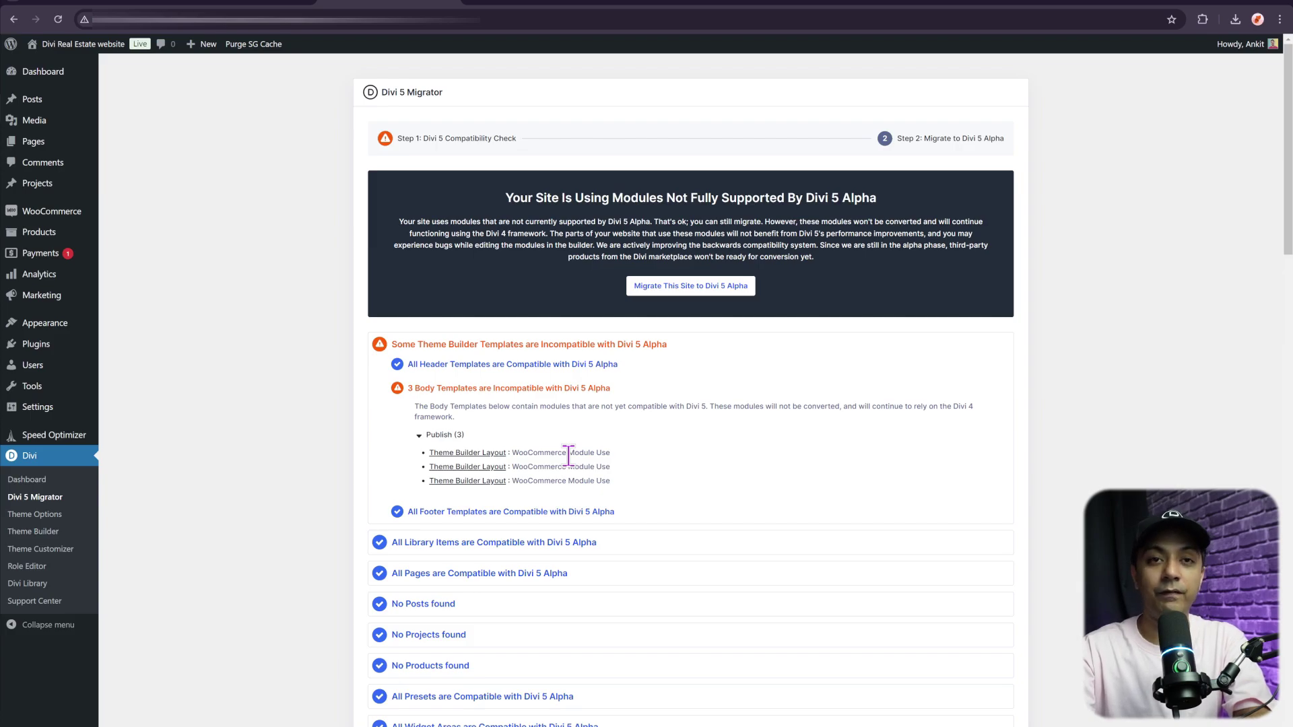
scroll(625, 471, down, 7)
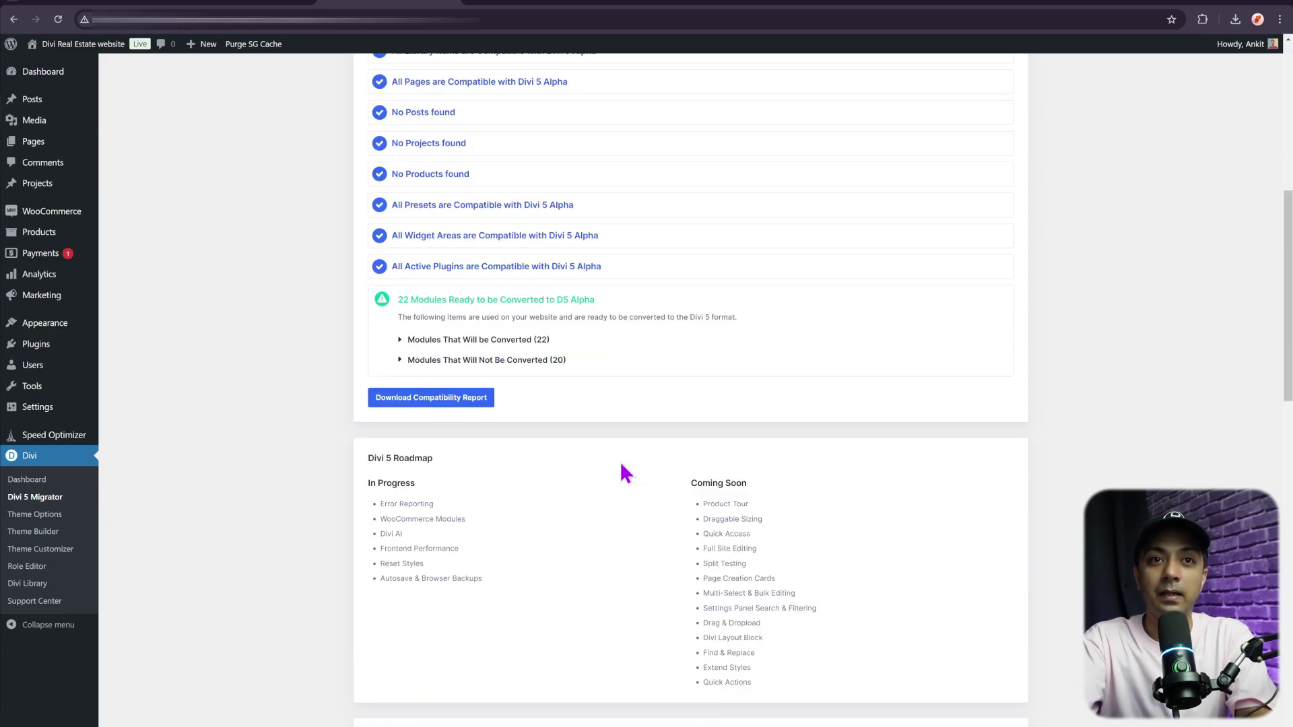
scroll(625, 472, up, 7)
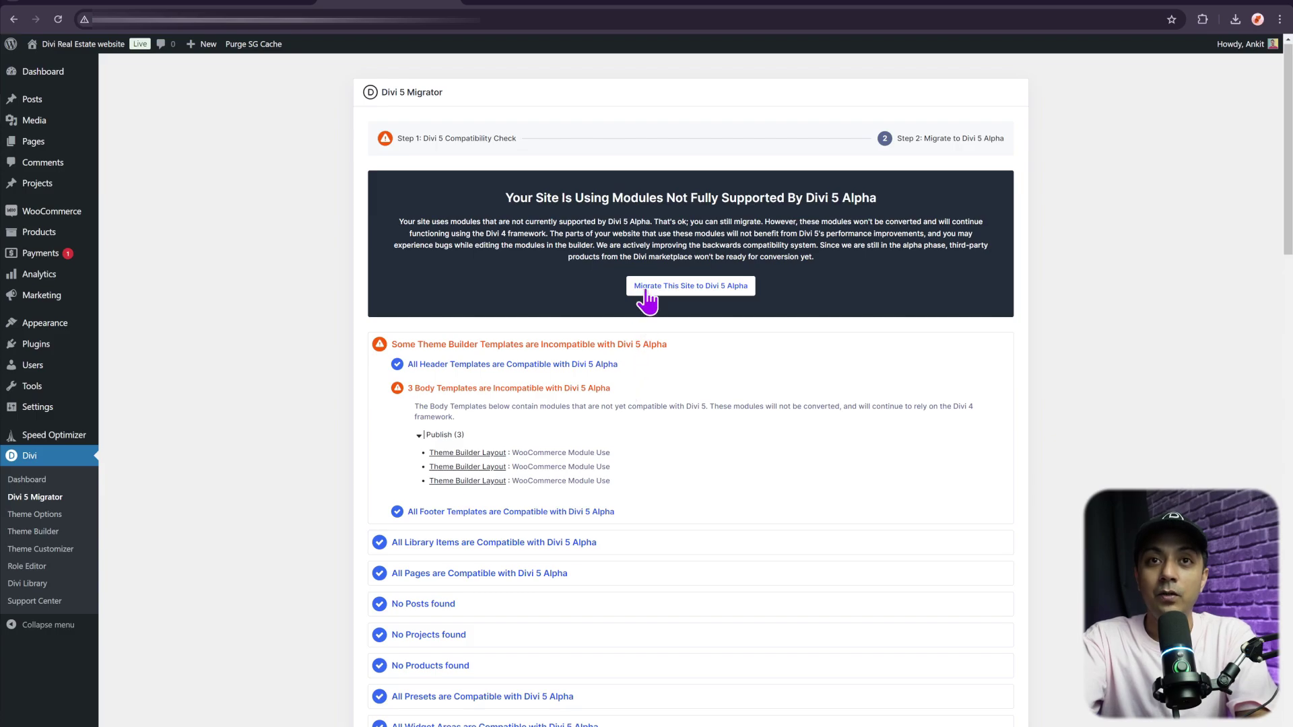
- Migrate the site to Divi 5 Alpha, confirm it, then view the live site
click(723, 289)
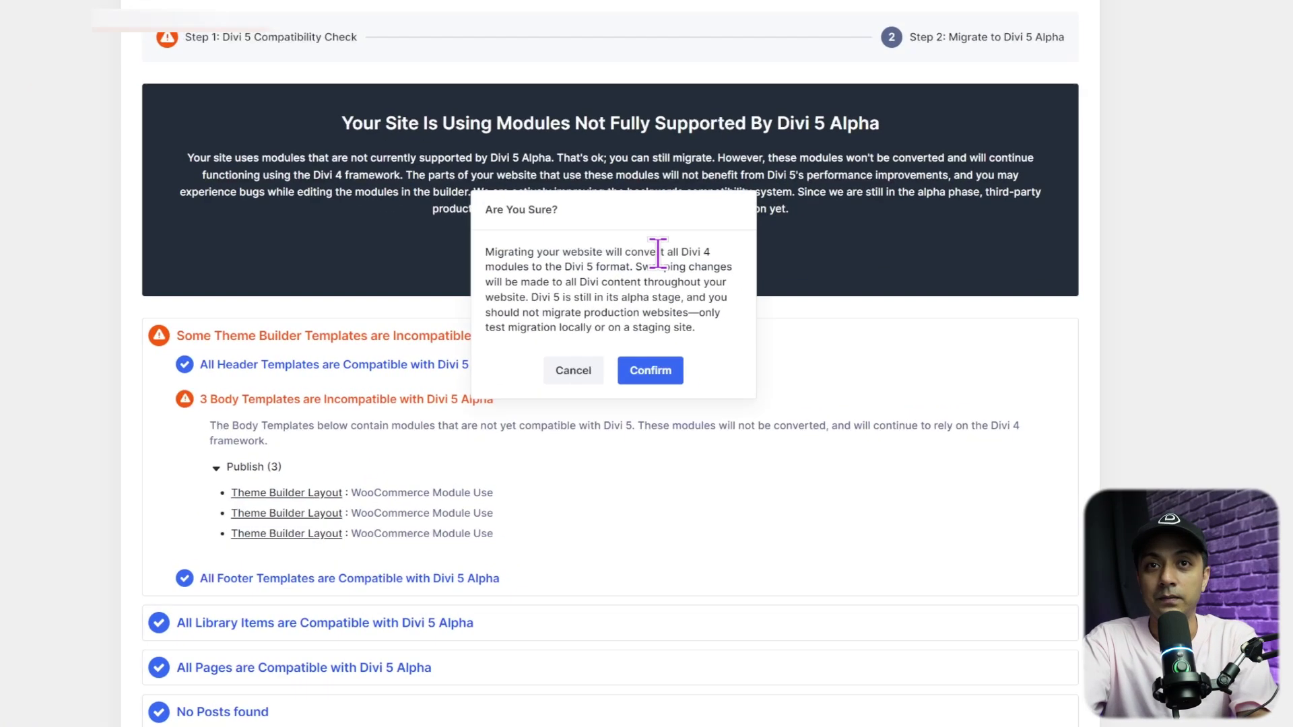
click(659, 380)
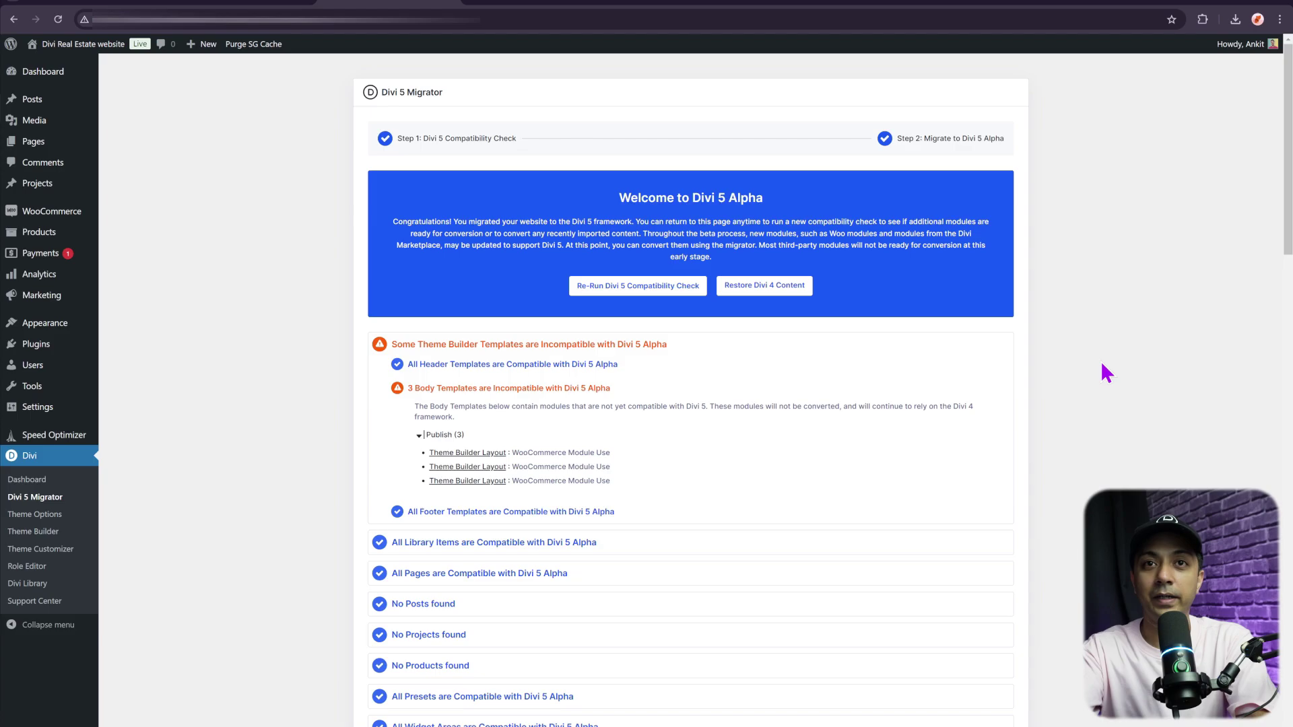
click(525, 6)
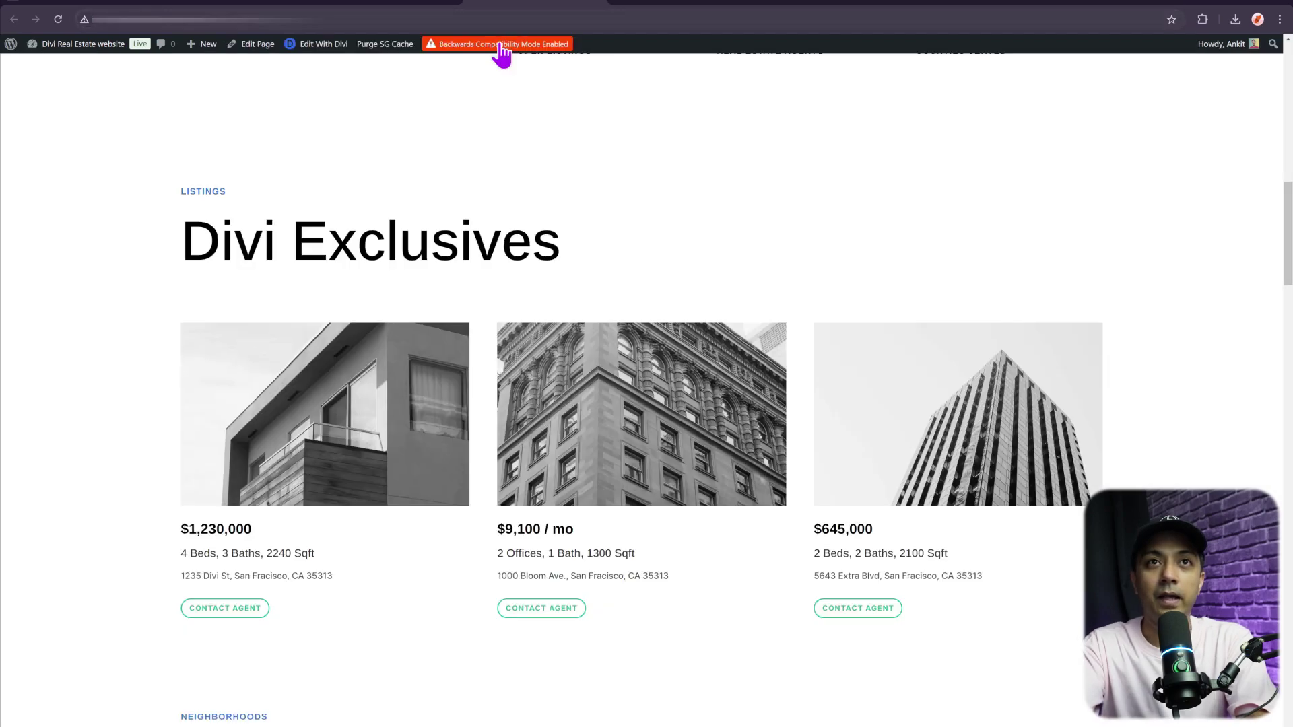
- Reload the live home page after the migration
click(58, 20)
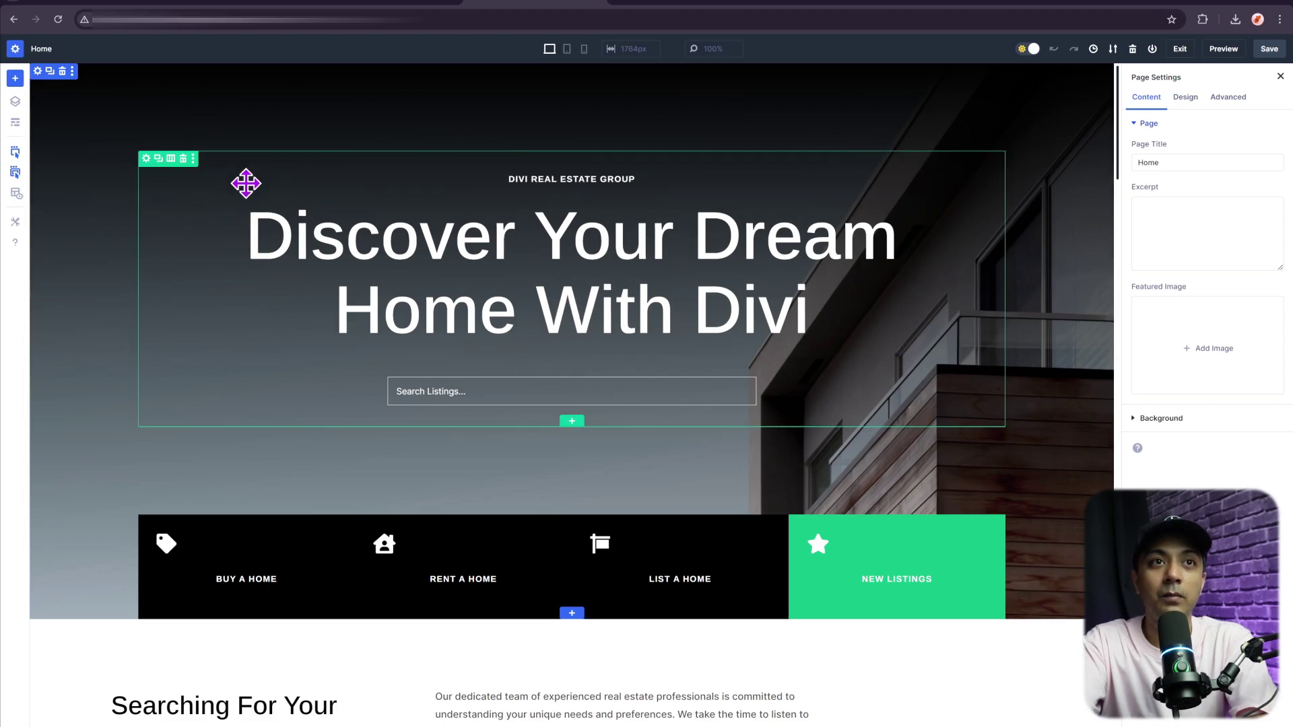
- Scroll the home page in the Visual Builder past the hero and 84/6/12 stats rows
scroll(519, 242, down, 4)
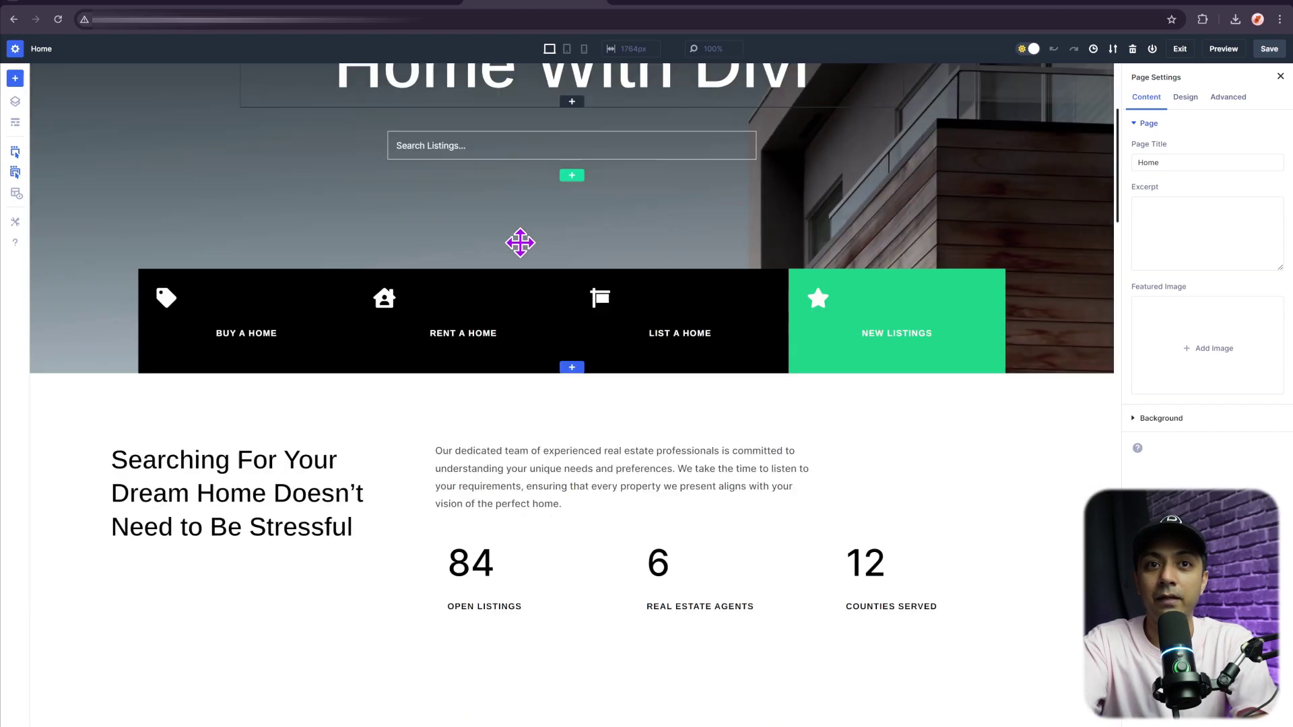
scroll(781, 294, down, 4)
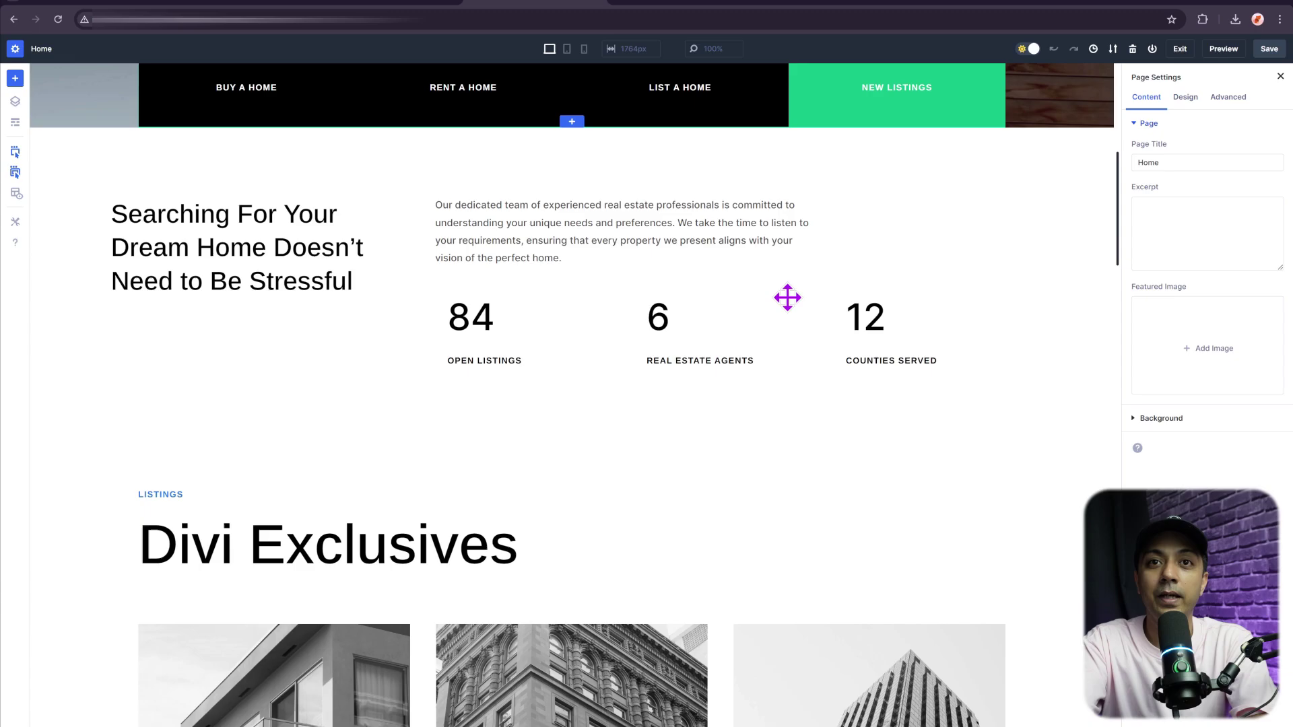